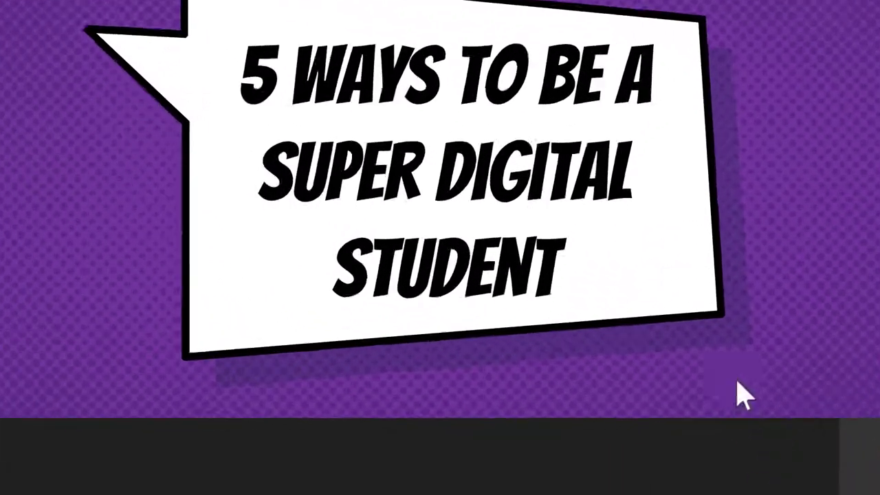
Open the meeting chat and start a new Forms poll from its messaging apps.
{"action": "mouse_move", "coordinate": [638, 383]}
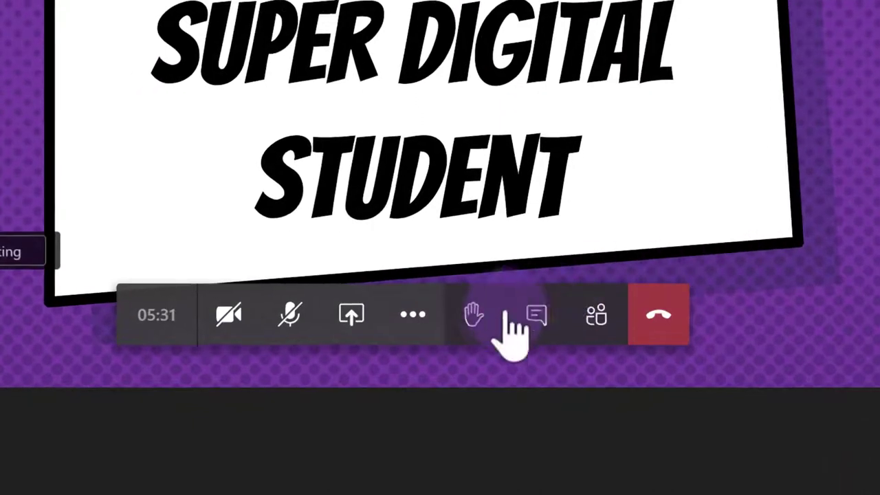
{"action": "left_click", "coordinate": [536, 320]}
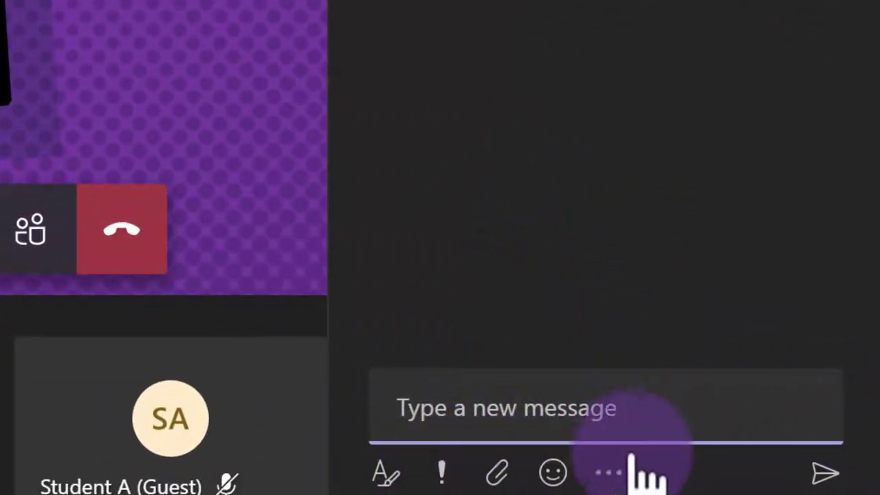
{"action": "left_click", "coordinate": [611, 472]}
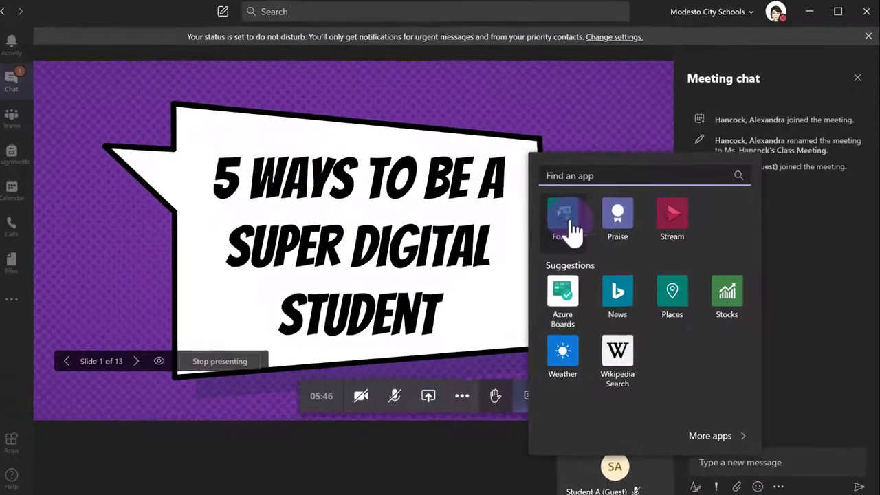
{"action": "left_click", "coordinate": [431, 96]}
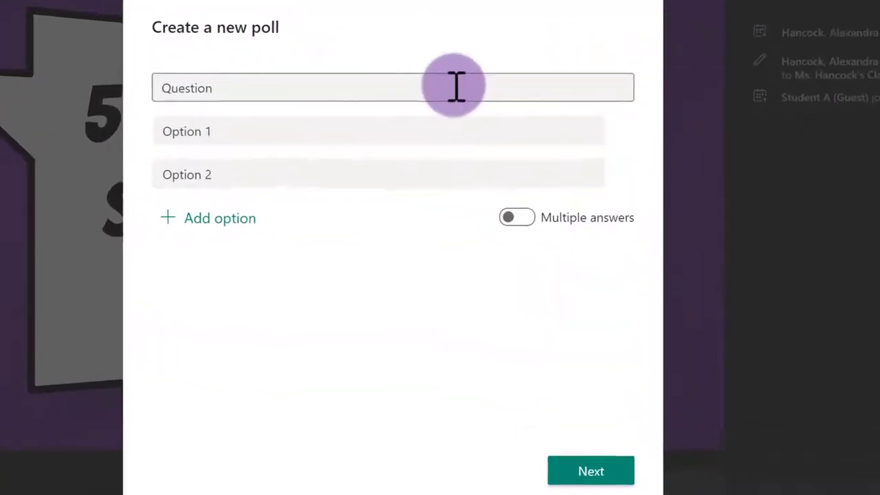
Enter the poll question "What is your favorite way to be a good digital student?".
{"action": "left_click", "coordinate": [452, 77]}
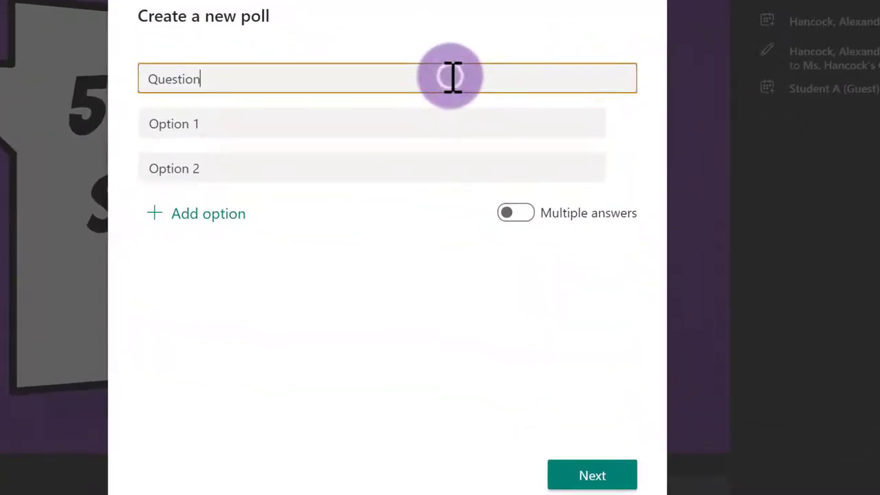
{"action": "type", "text": "Questio"}
{"action": "key", "text": "BackSpace"}
{"action": "key", "text": "BackSpace"}
{"action": "key", "text": "BackSpace"}
{"action": "key", "text": "BackSpace"}
{"action": "key", "text": "BackSpace"}
{"action": "key", "text": "BackSpace"}
{"action": "key", "text": "BackSpace"}
{"action": "type", "text": "What is your favorite way to be a good digital student?"}
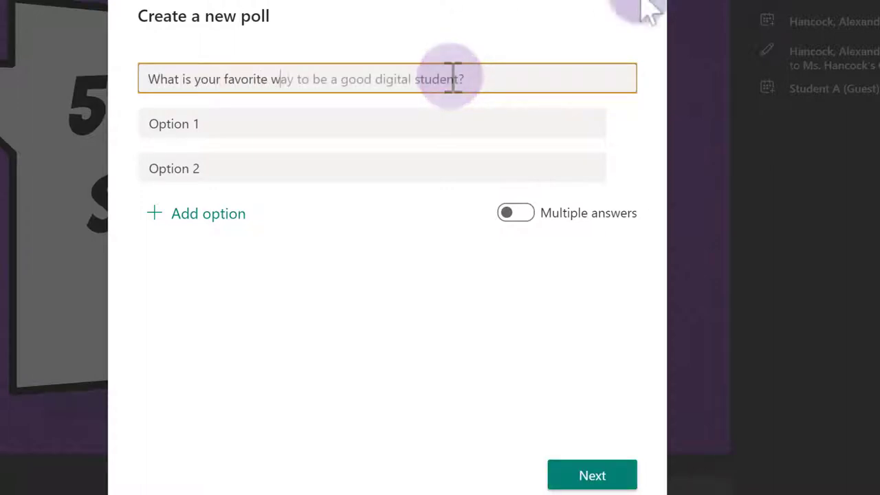
Fill in four poll options: "Take care of your device", "Teach others", "Be a good digital citizen" and "Stay safe".
{"action": "left_click", "coordinate": [313, 131]}
{"action": "type", "text": "Take care of your device"}
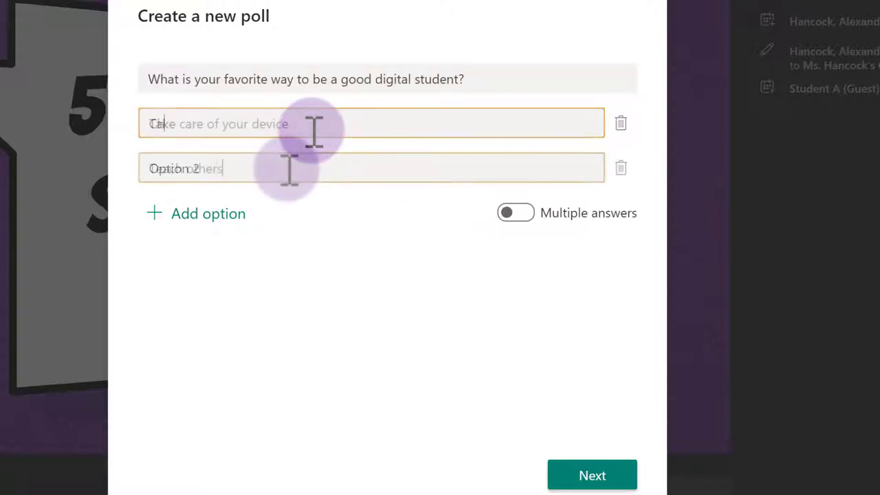
{"action": "left_click", "coordinate": [288, 167]}
{"action": "type", "text": "Teach others"}
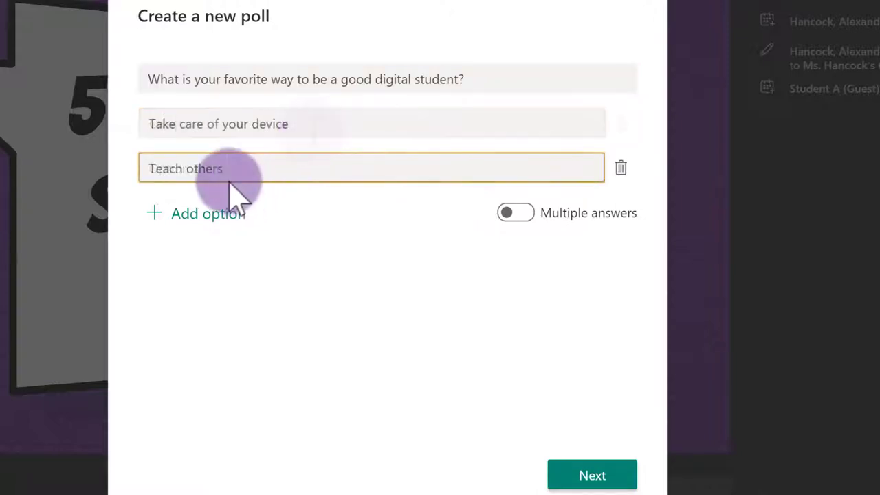
{"action": "left_click", "coordinate": [209, 219]}
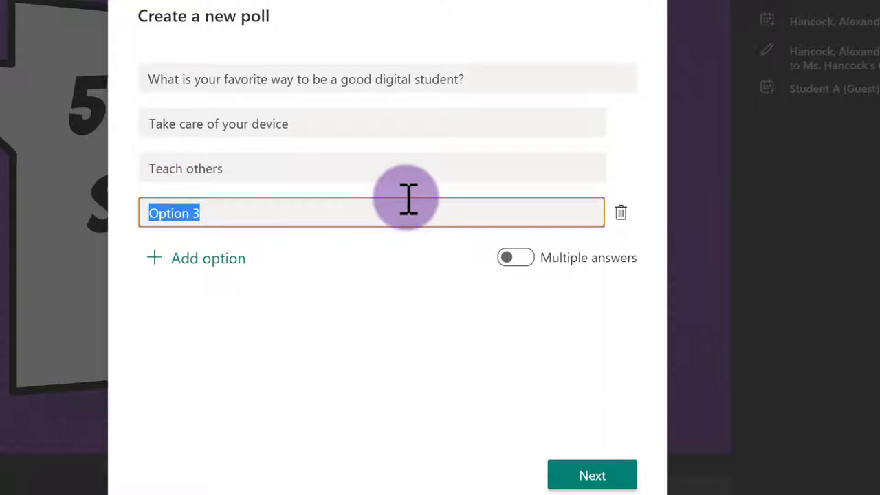
{"action": "type", "text": "Be a good digital citizen"}
{"action": "left_click", "coordinate": [206, 260]}
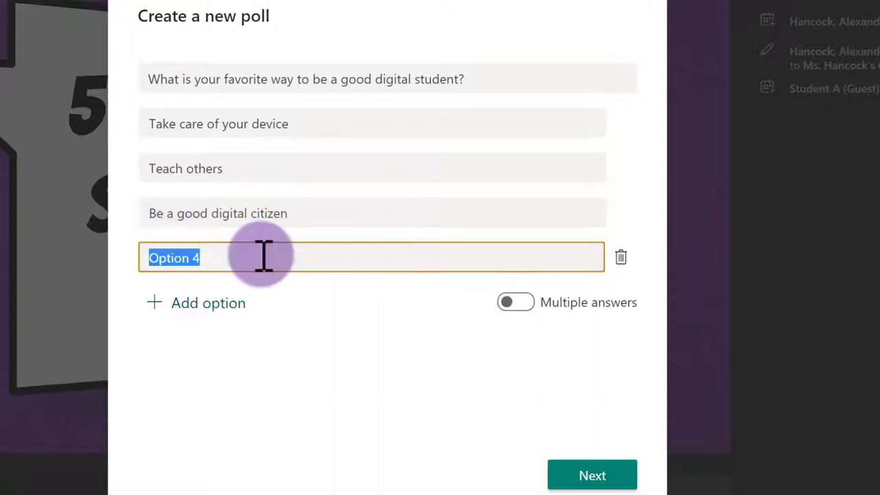
{"action": "type", "text": "Stay safe"}
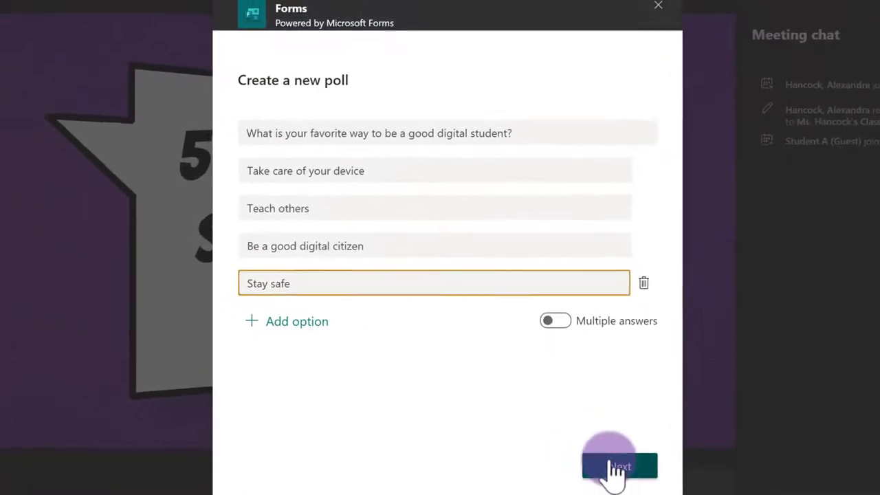
Send the poll to the meeting chat and submit a vote for "Take care of your device".
{"action": "left_click", "coordinate": [592, 475]}
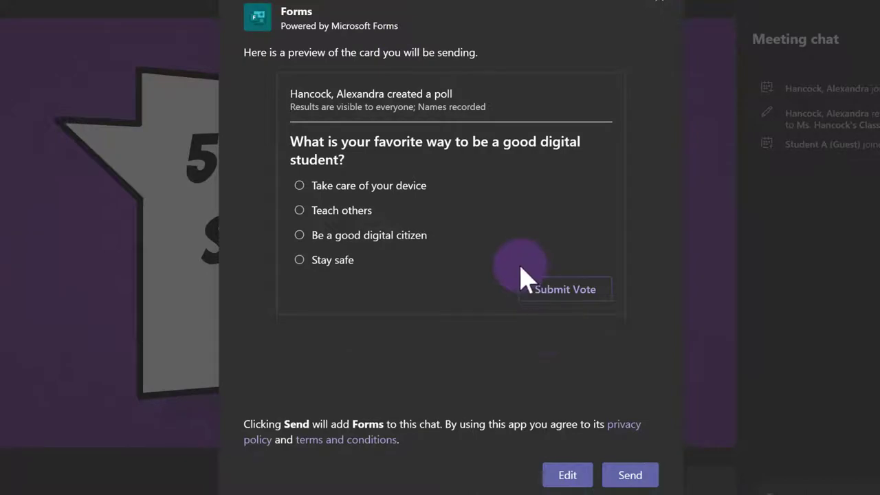
{"action": "left_click", "coordinate": [636, 473]}
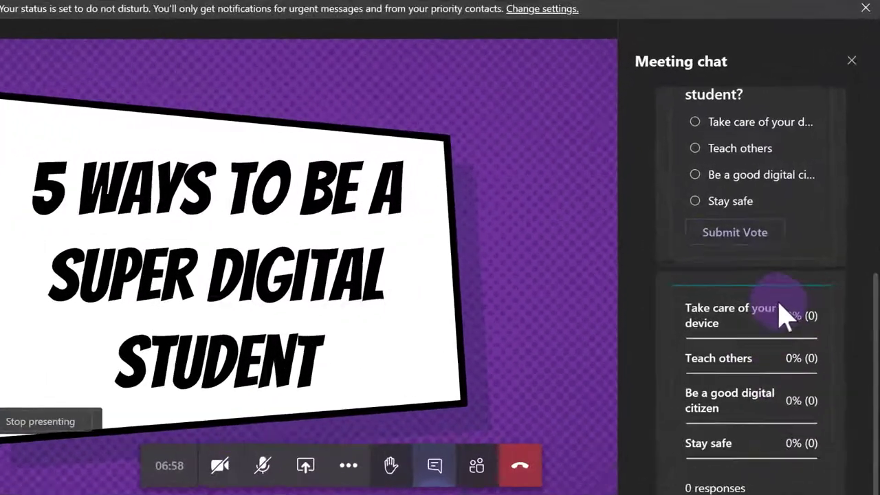
{"action": "scroll", "coordinate": [787, 317], "scroll_direction": "up", "scroll_amount": 2}
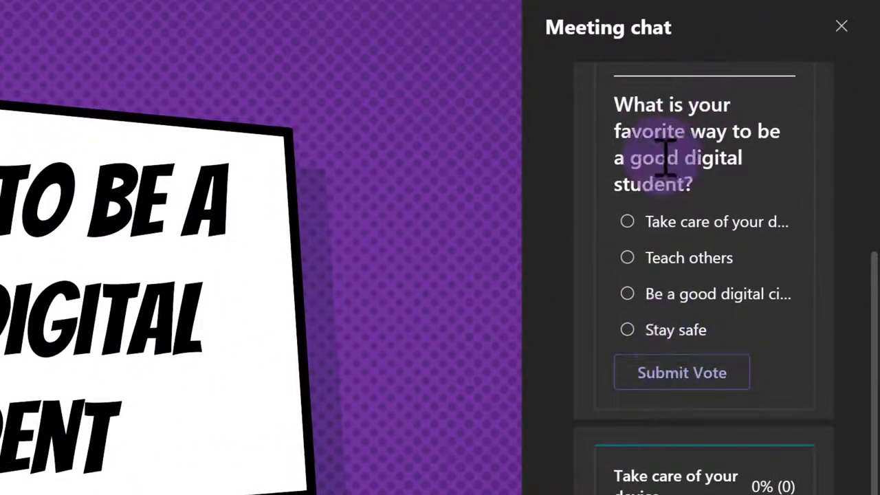
{"action": "scroll", "coordinate": [652, 388], "scroll_direction": "down", "scroll_amount": 2}
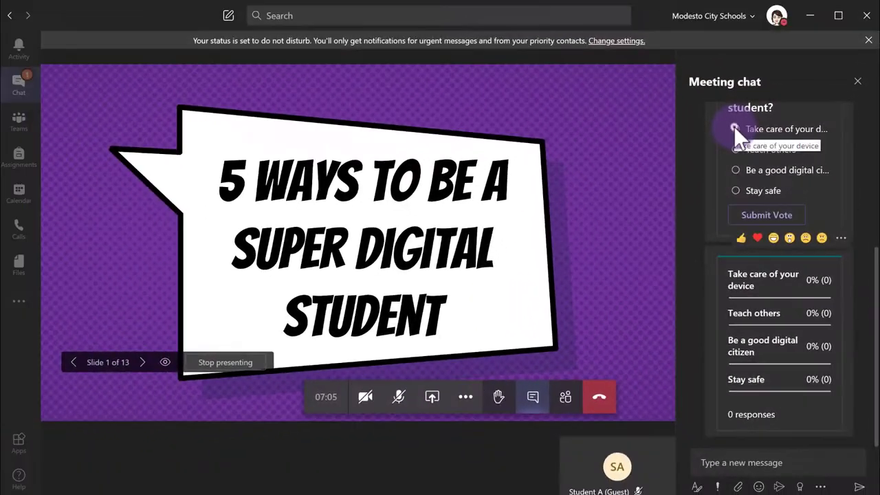
{"action": "left_click", "coordinate": [735, 129]}
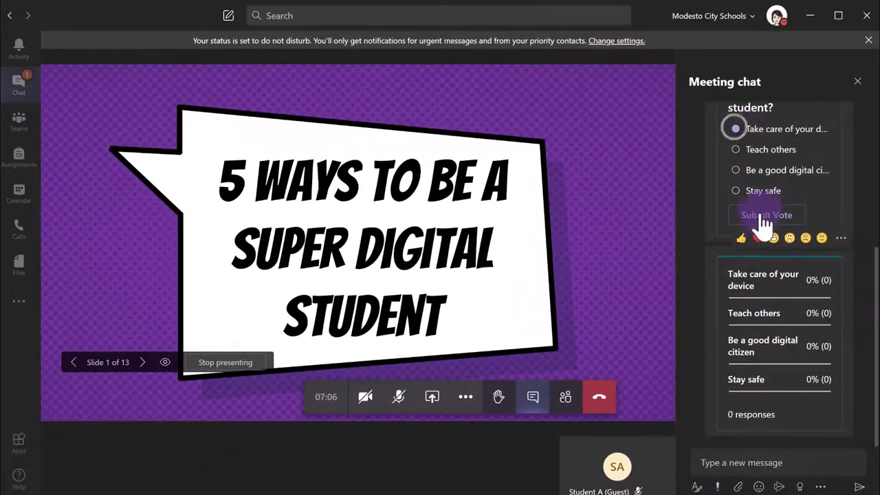
{"action": "left_click", "coordinate": [765, 217]}
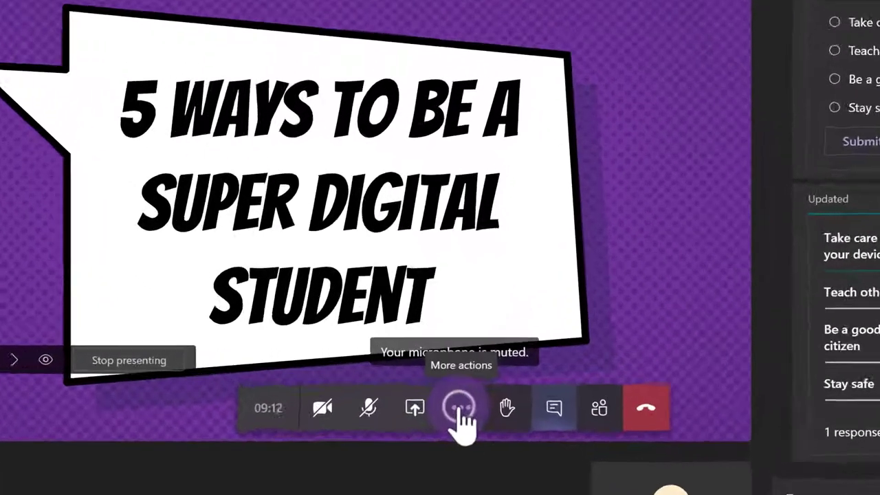
End the class meeting and minimize the Teams window.
{"action": "left_click", "coordinate": [465, 397]}
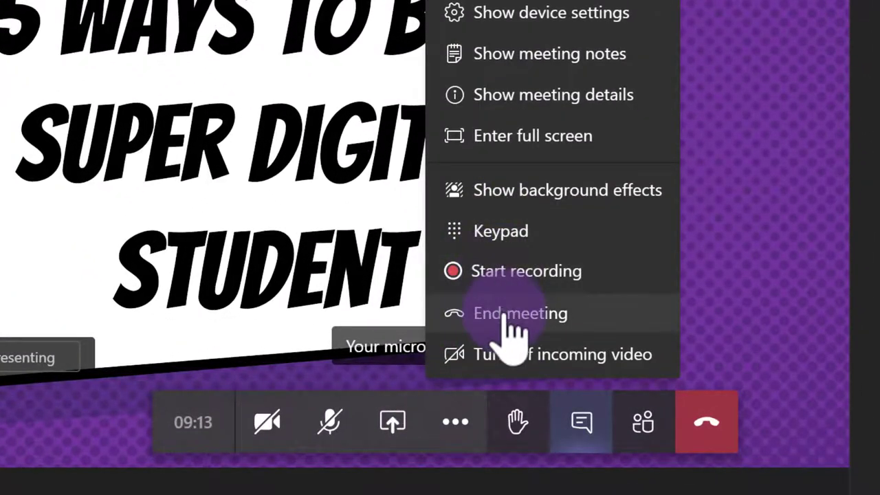
{"action": "left_click", "coordinate": [507, 315]}
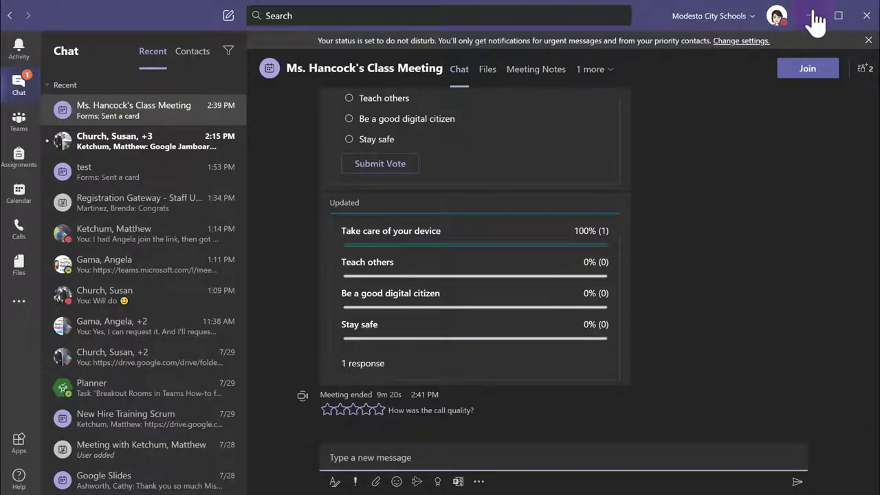
{"action": "left_click", "coordinate": [812, 16]}
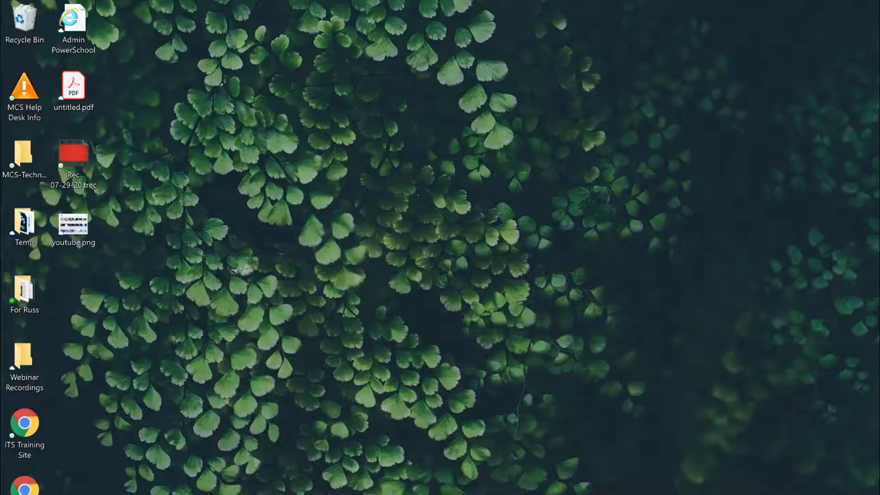
Switch to Chrome, go to Microsoft Forms from Office 365, and open the poll about being a good digital student.
{"action": "key", "text": "alt+Tab"}
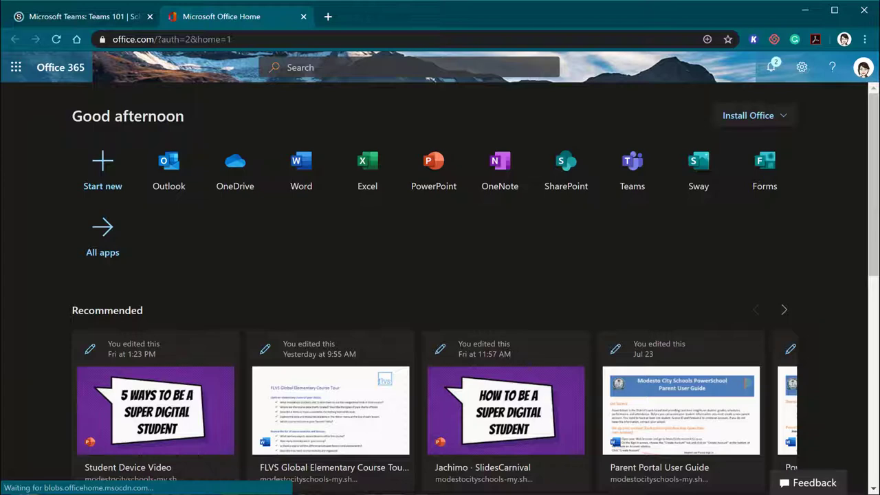
{"action": "left_click", "coordinate": [246, 198]}
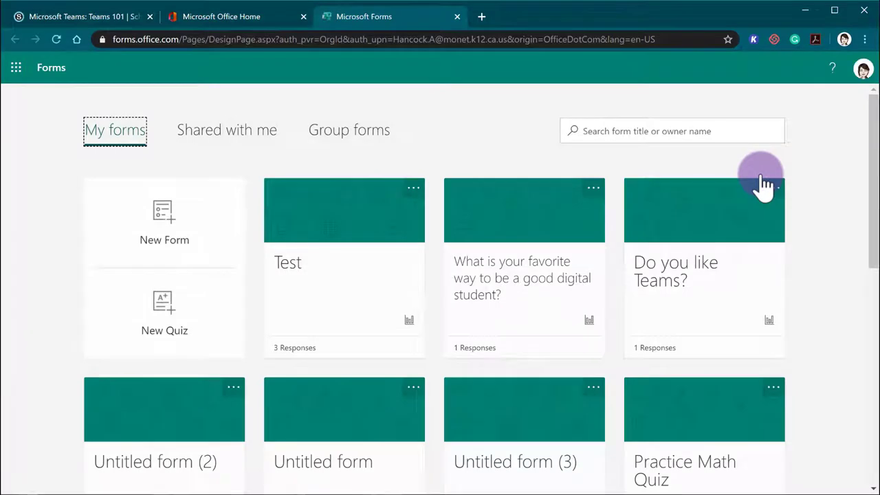
{"action": "scroll", "coordinate": [352, 297], "scroll_direction": "down", "scroll_amount": 6}
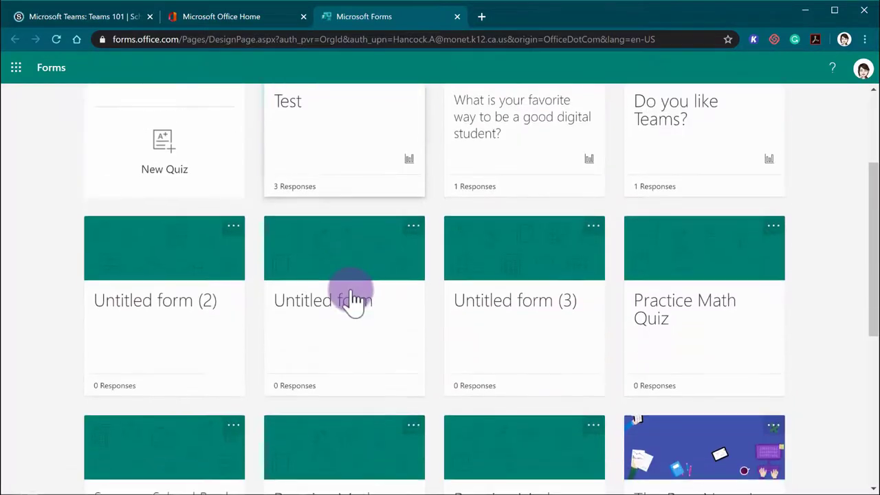
{"action": "scroll", "coordinate": [351, 297], "scroll_direction": "down", "scroll_amount": 2}
{"action": "scroll", "coordinate": [353, 300], "scroll_direction": "up", "scroll_amount": 8}
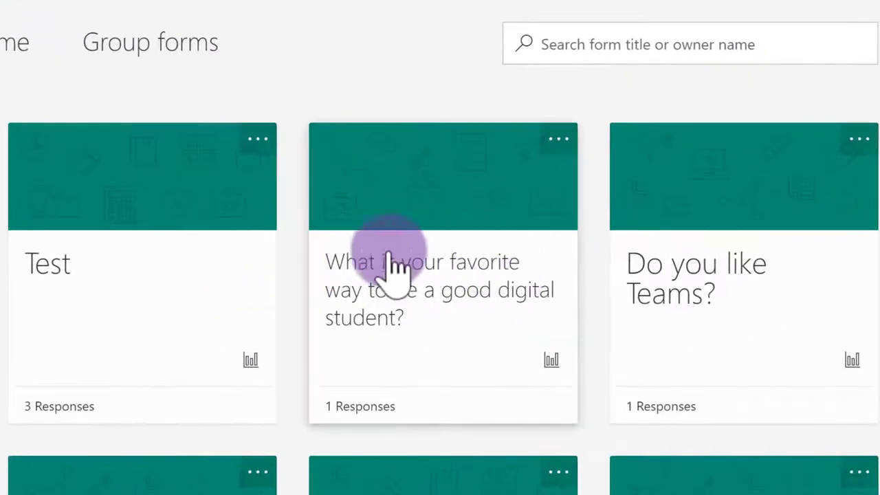
{"action": "left_click", "coordinate": [439, 247]}
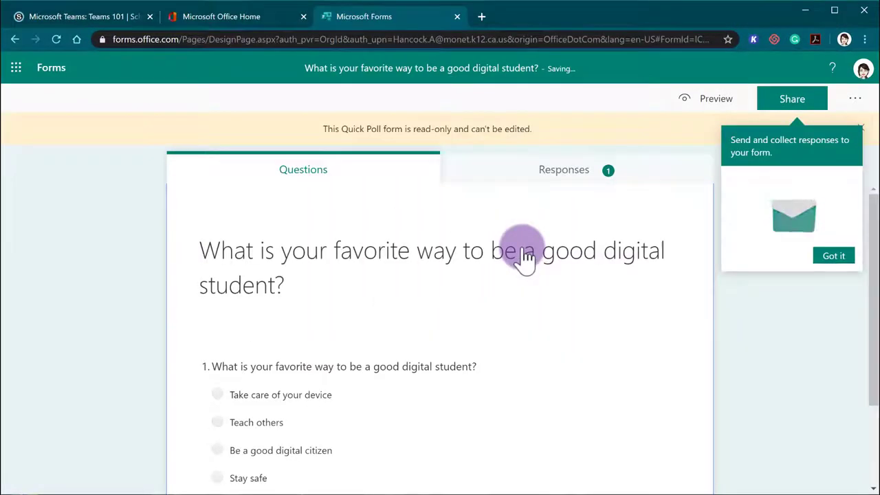
Review the poll's questions and its response summary with the chart.
{"action": "scroll", "coordinate": [448, 315], "scroll_direction": "down", "scroll_amount": 2}
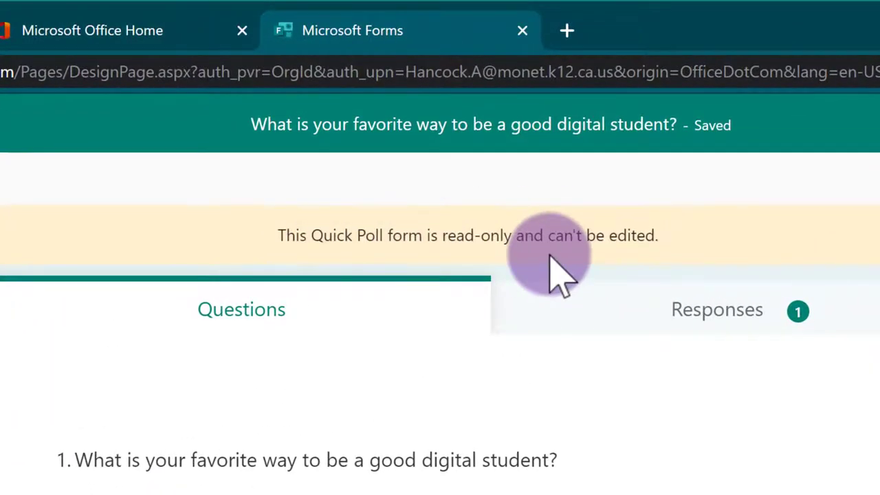
{"action": "left_click", "coordinate": [656, 324]}
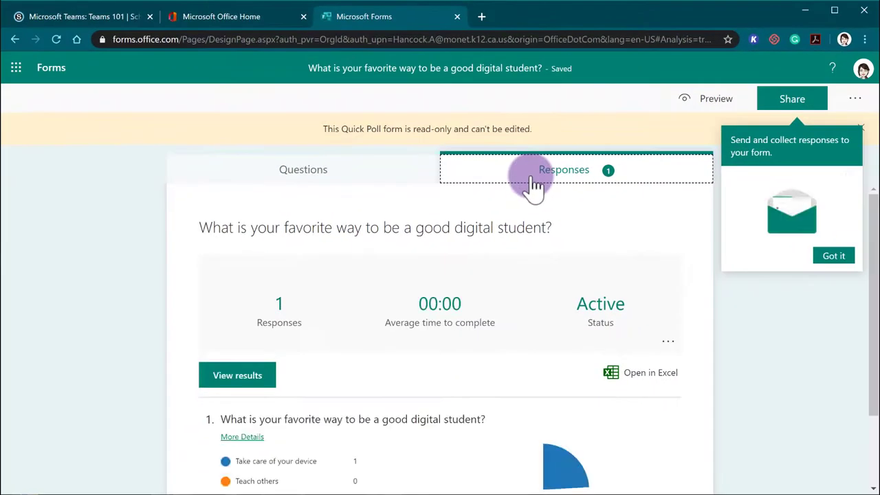
{"action": "scroll", "coordinate": [477, 295], "scroll_direction": "down", "scroll_amount": 1}
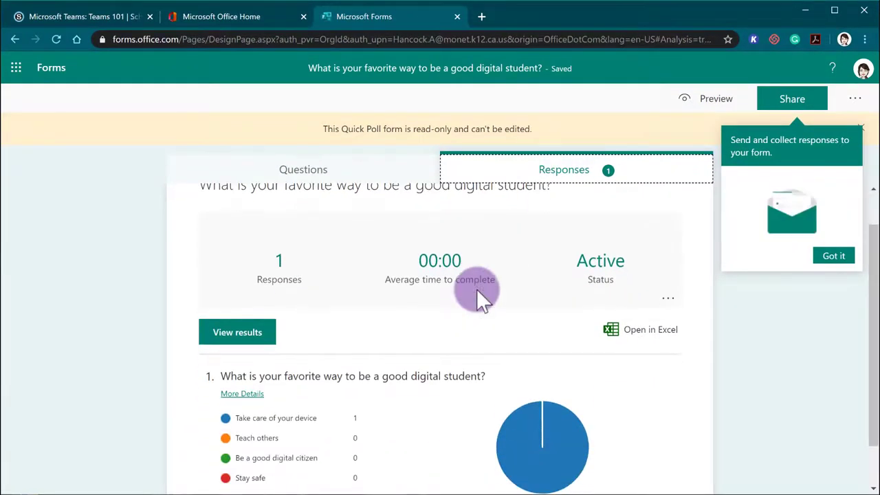
{"action": "scroll", "coordinate": [476, 288], "scroll_direction": "down", "scroll_amount": 1}
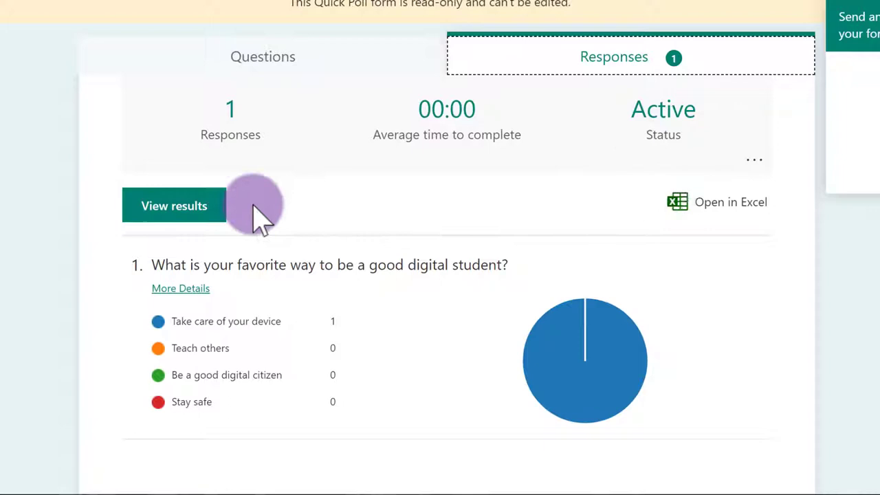
View the first respondent's individual poll result, then return to the response summary.
{"action": "left_click", "coordinate": [201, 213]}
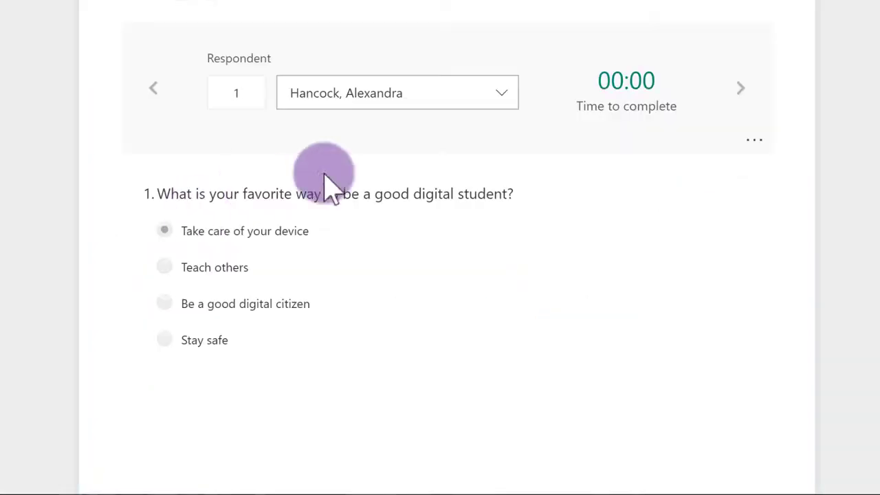
{"action": "scroll", "coordinate": [557, 295], "scroll_direction": "down", "scroll_amount": 1}
{"action": "scroll", "coordinate": [618, 220], "scroll_direction": "up", "scroll_amount": 1}
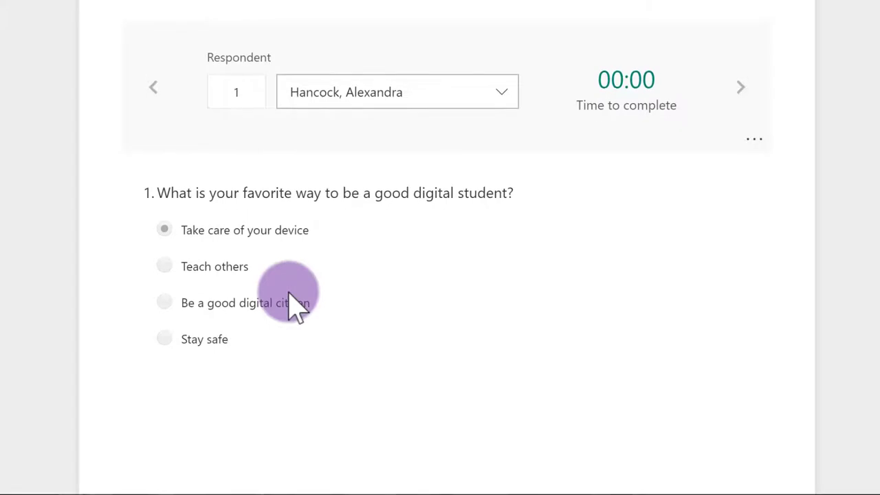
{"action": "scroll", "coordinate": [294, 306], "scroll_direction": "down", "scroll_amount": 1}
{"action": "scroll", "coordinate": [193, 66], "scroll_direction": "up", "scroll_amount": 1}
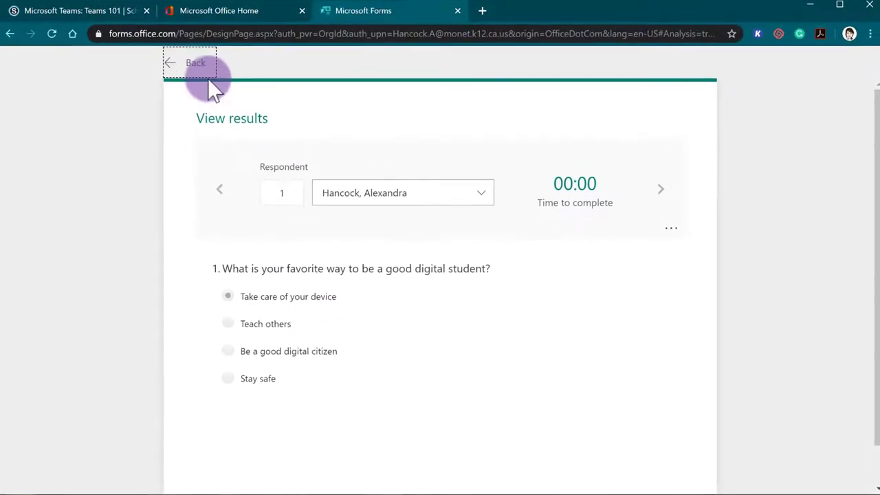
{"action": "left_click", "coordinate": [205, 68]}
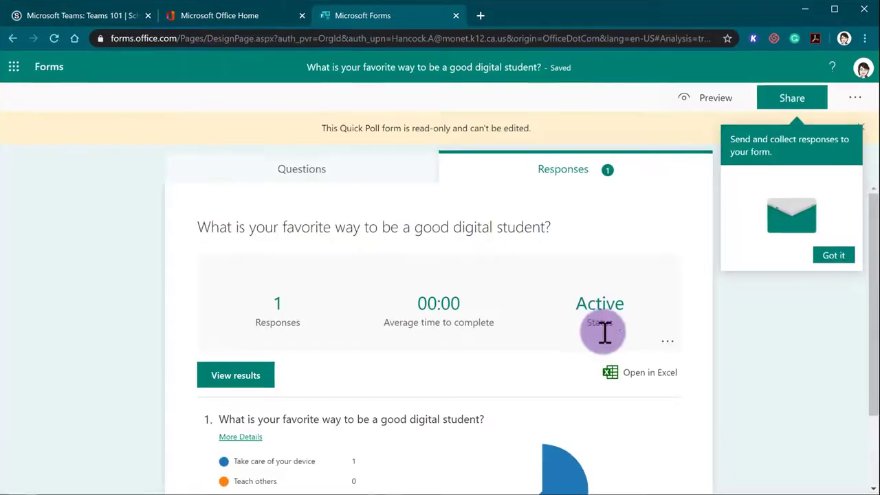
Export the poll responses to Excel, open the downloaded workbook, and switch back to Forms in the browser.
{"action": "left_click", "coordinate": [648, 379]}
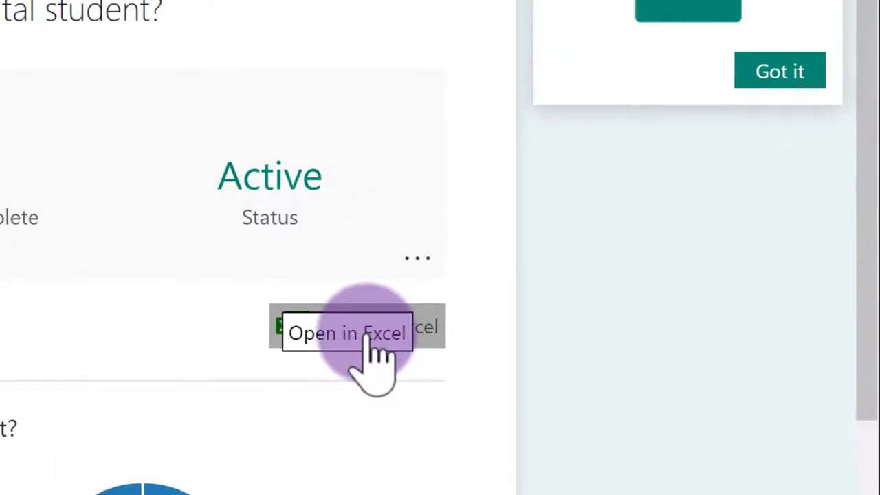
{"action": "left_click", "coordinate": [368, 333]}
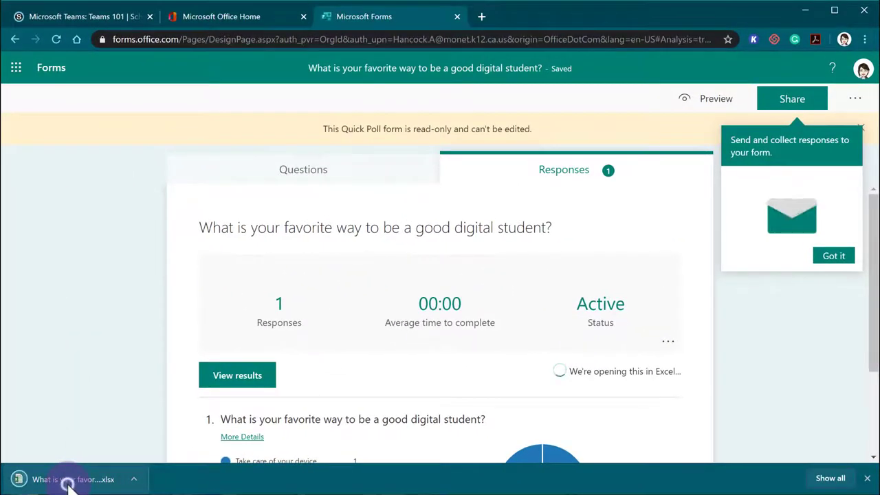
{"action": "left_click", "coordinate": [68, 482]}
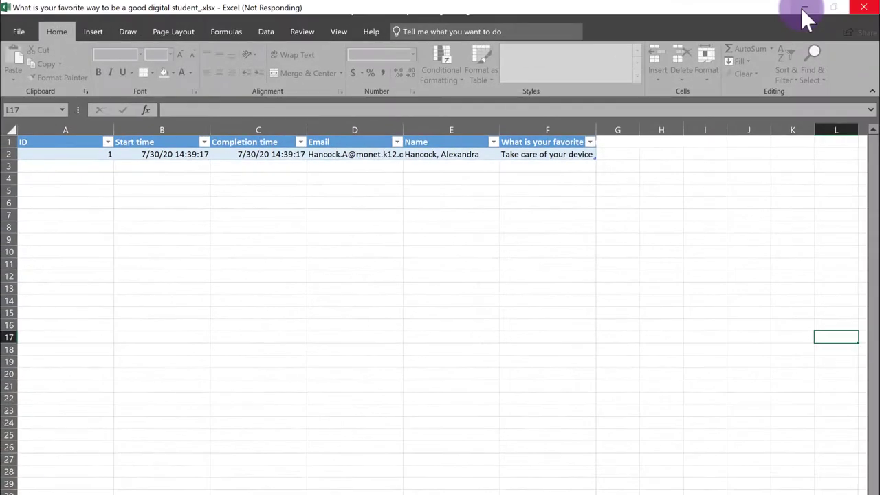
{"action": "key", "text": "alt+Tab"}
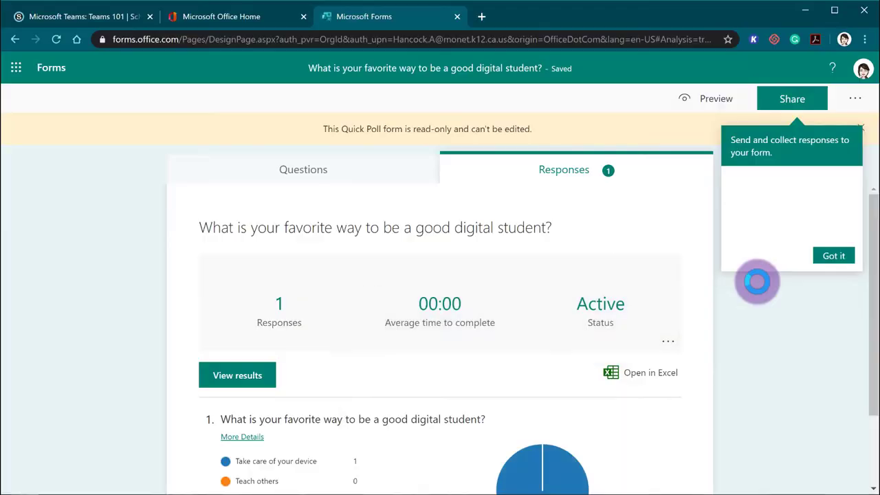